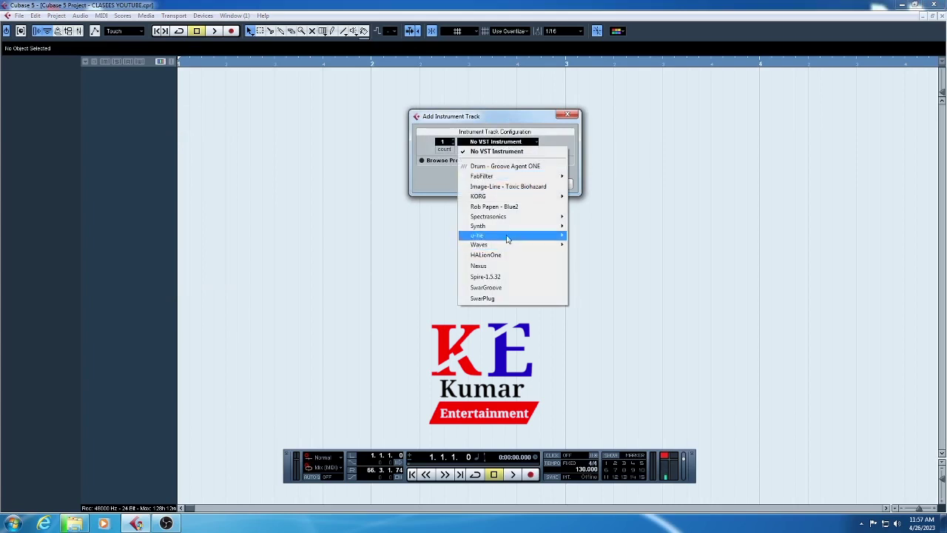
# Step: Add one instrument track using StylusRMX and set its MIDI input to CASIO USB-MIDI
pyautogui.moveTo(503, 216)
pyautogui.click(608, 216)
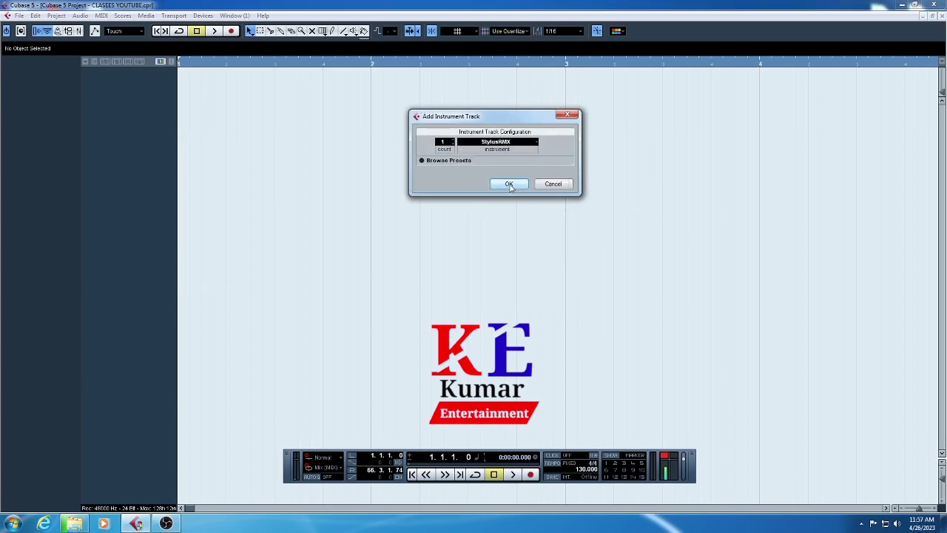
pyautogui.click(509, 184)
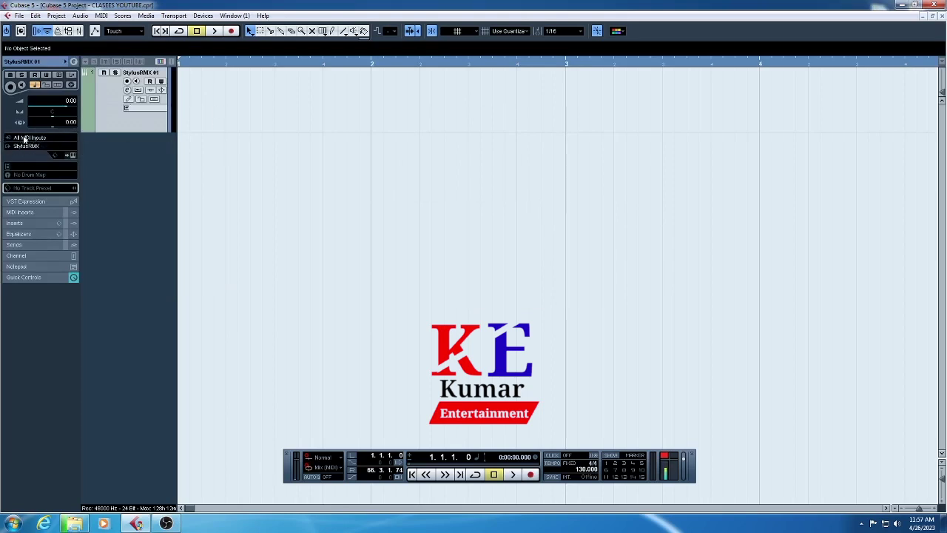
pyautogui.click(25, 138)
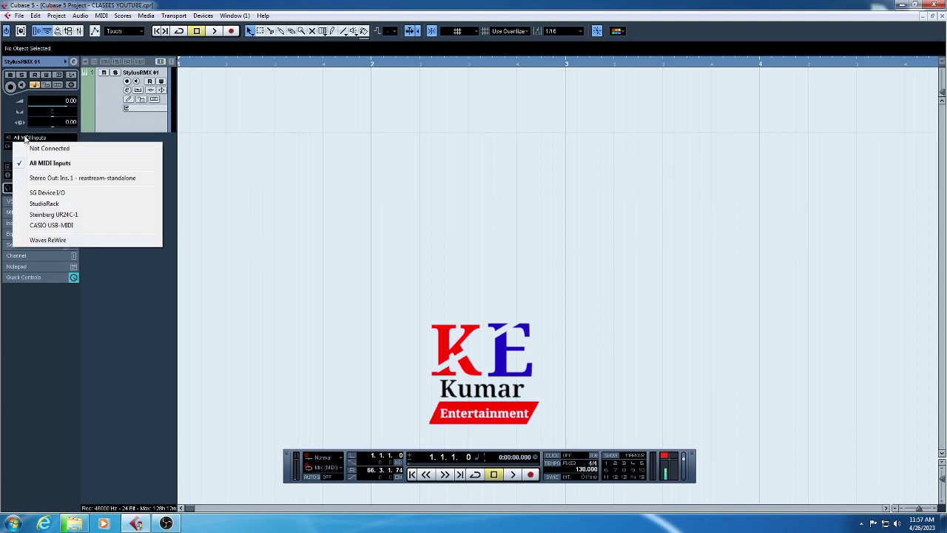
pyautogui.click(67, 227)
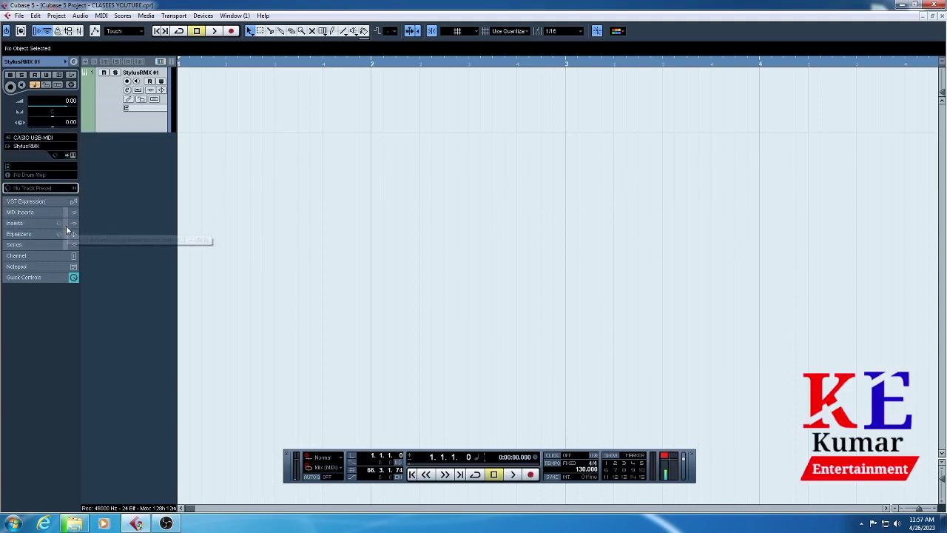
# Step: Open the track's StylusRMX instrument and switch its sound browser directory to EXP Libraries
pyautogui.click(72, 156)
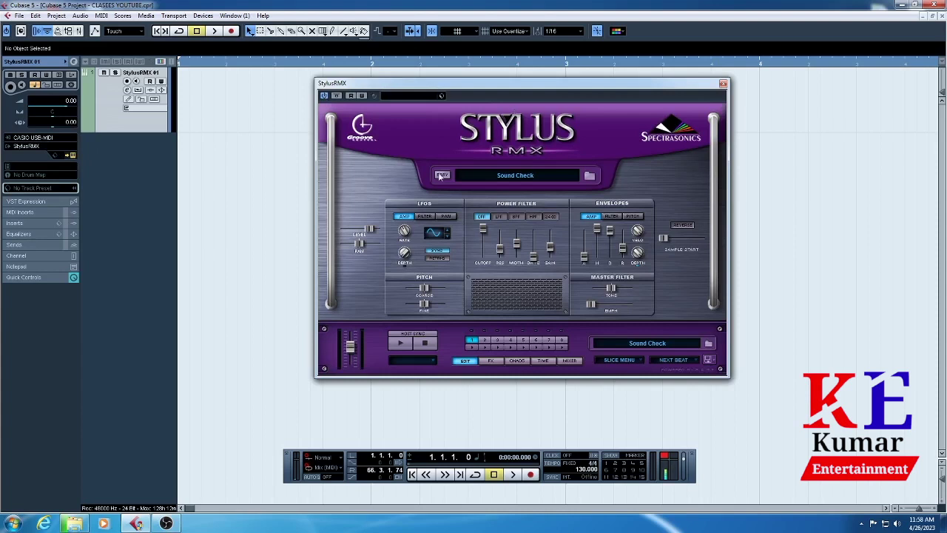
pyautogui.moveTo(524, 88); pyautogui.dragTo(498, 85)
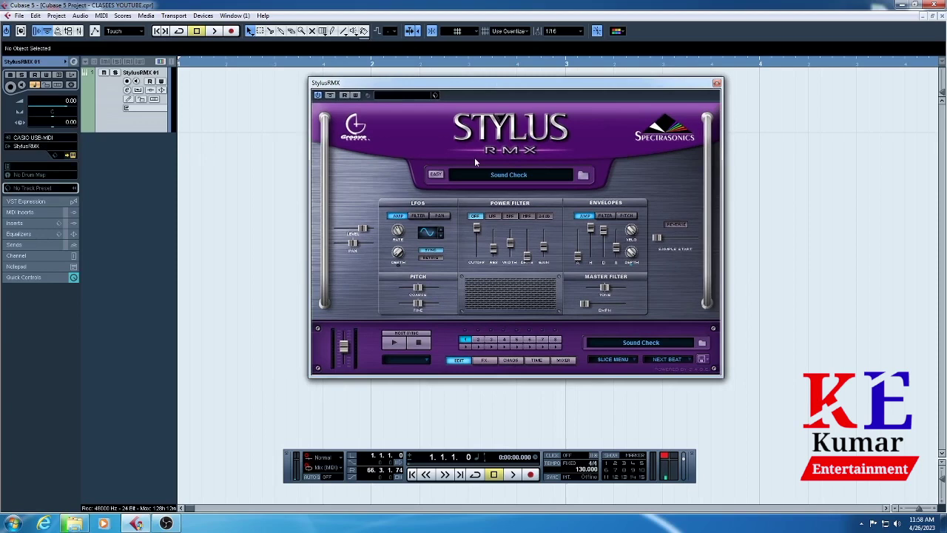
pyautogui.moveTo(498, 86); pyautogui.dragTo(546, 123)
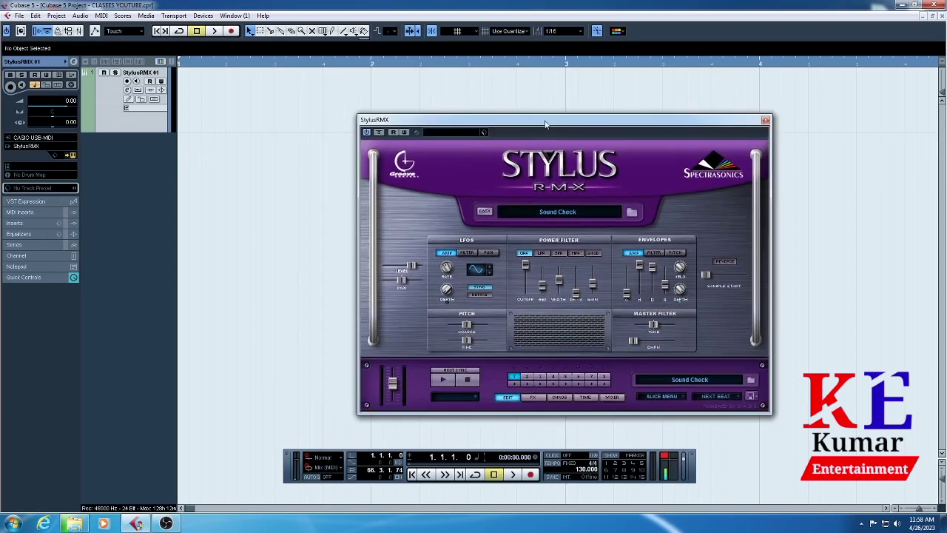
pyautogui.click(562, 213)
pyautogui.click(412, 189)
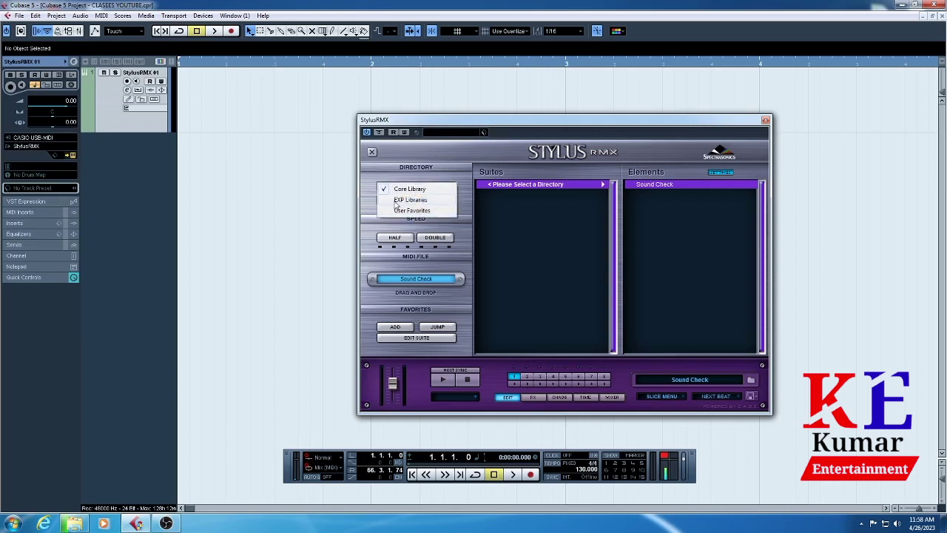
pyautogui.click(415, 201)
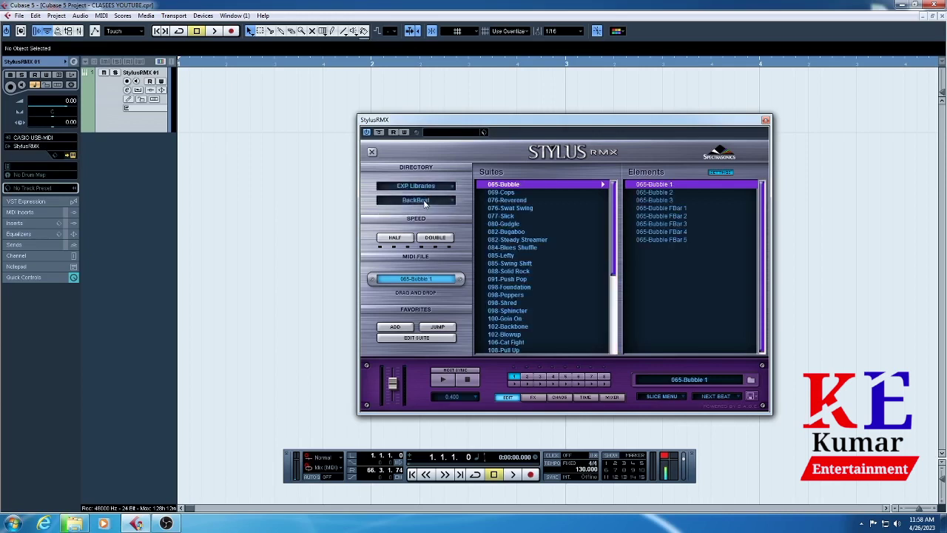
pyautogui.moveTo(493, 120); pyautogui.dragTo(523, 107)
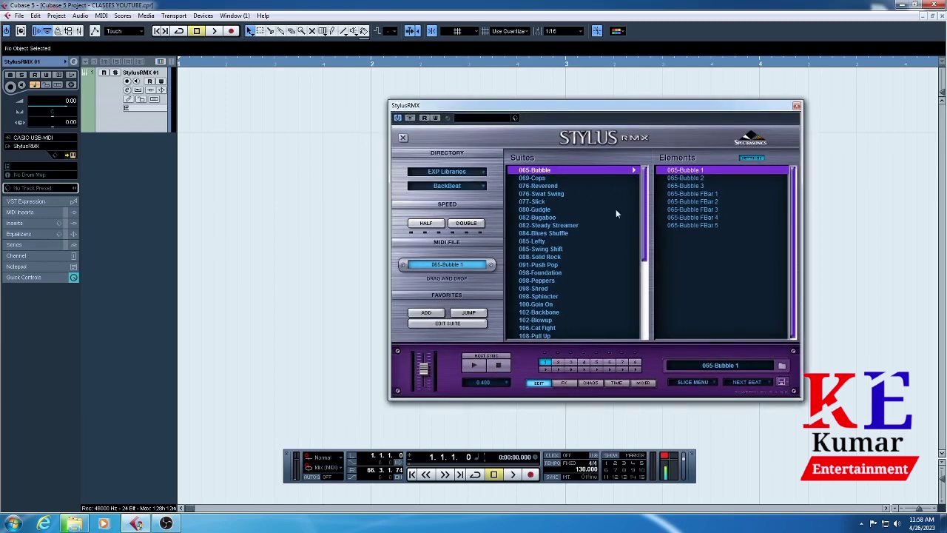
# Step: Audition the elements 065-Bubble 2 and 065-Bubble 1 of the 065-Bubble suite, ending with 065-Bubble 1 selected and playback stopped
pyautogui.click(696, 178)
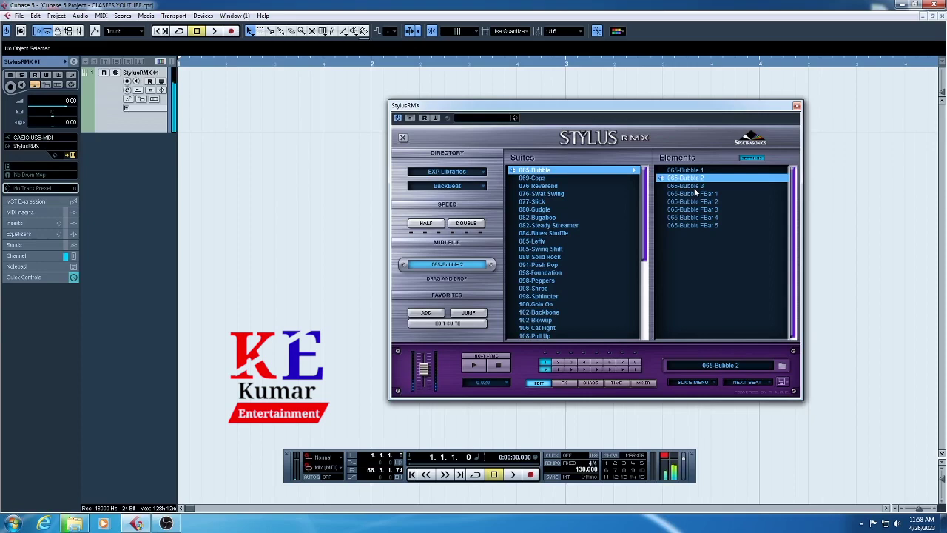
pyautogui.moveTo(633, 105); pyautogui.dragTo(714, 149)
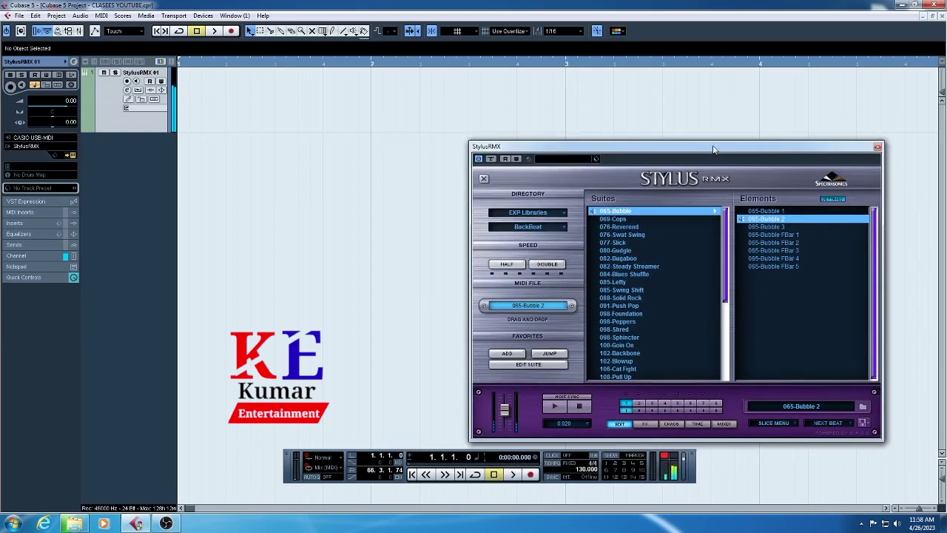
pyautogui.click(788, 212)
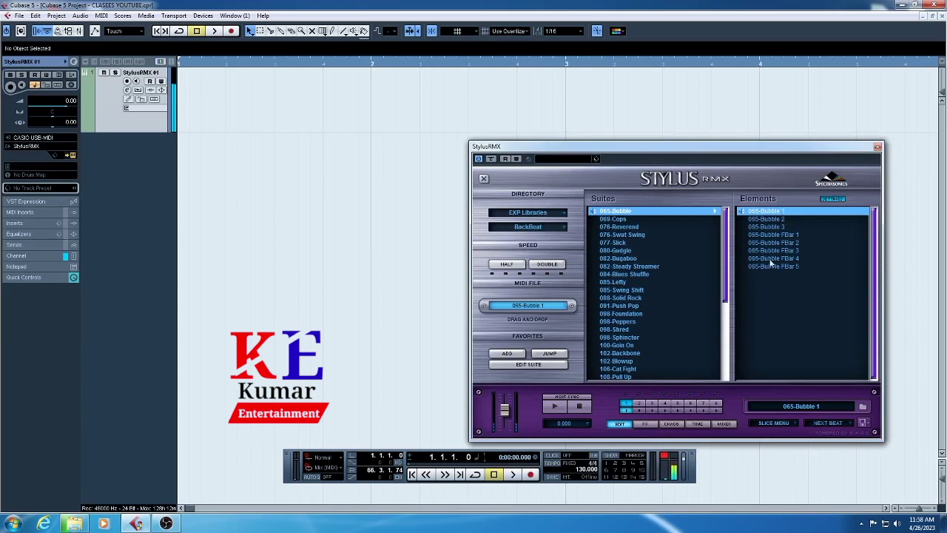
pyautogui.click(557, 406)
pyautogui.click(579, 406)
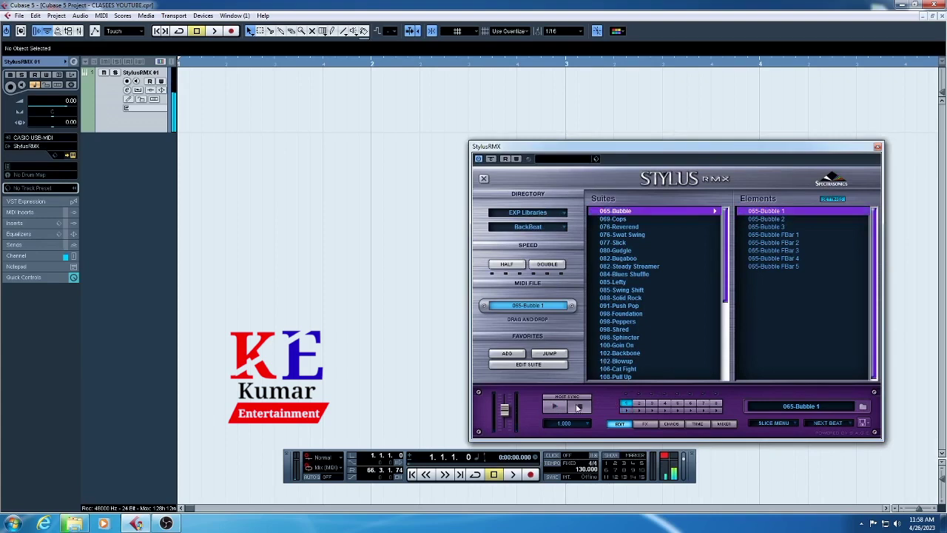
pyautogui.moveTo(585, 149); pyautogui.dragTo(581, 110)
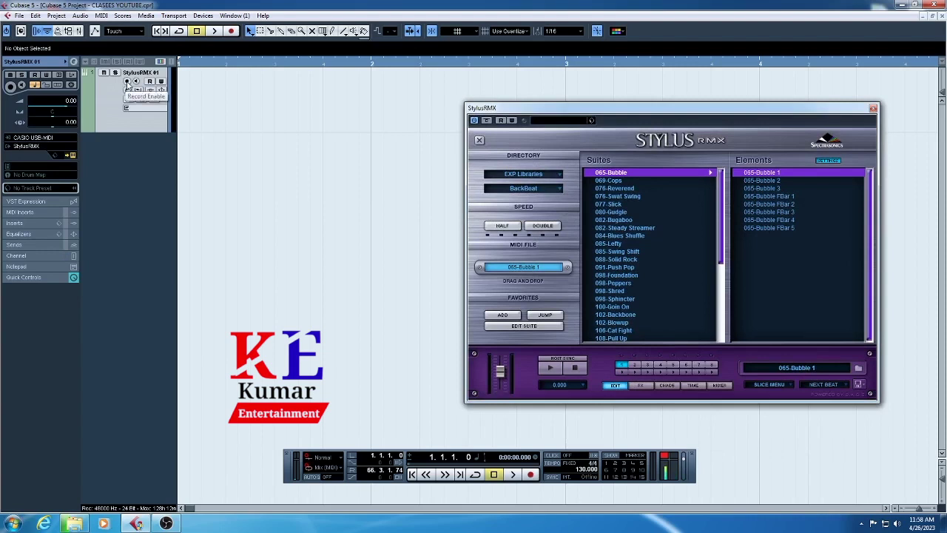
# Step: Record-enable the StylusRMX track and place the 065-Bubble 1 MIDI file on it at bar 1
pyautogui.click(126, 81)
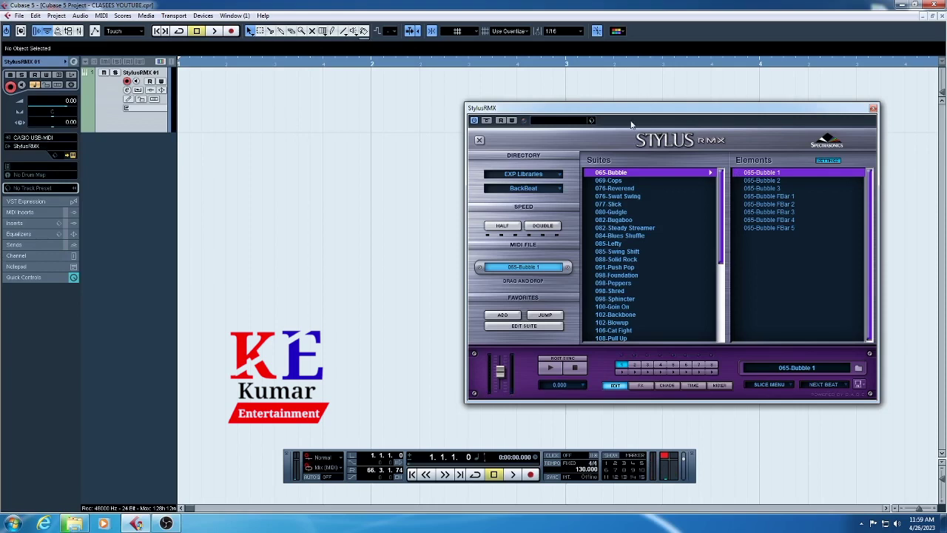
pyautogui.moveTo(640, 111); pyautogui.dragTo(605, 139)
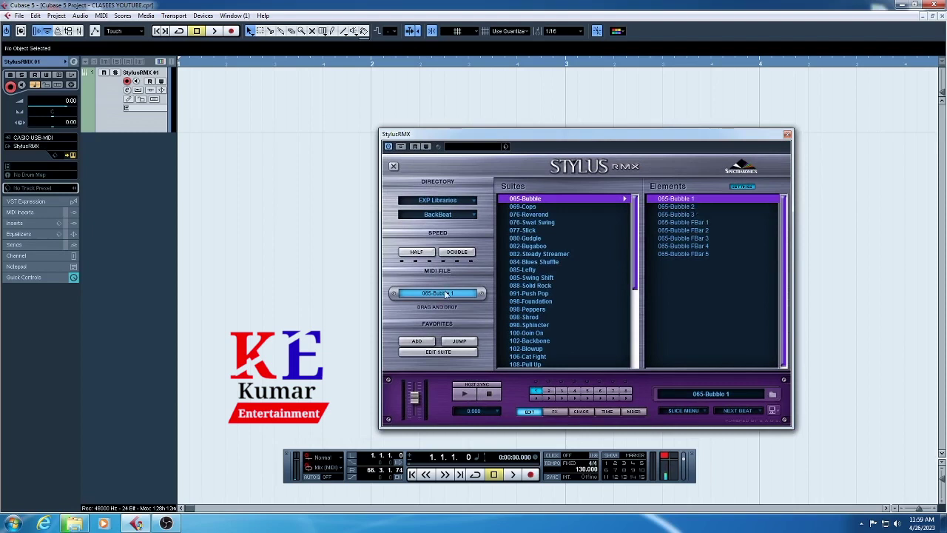
pyautogui.moveTo(446, 294); pyautogui.dragTo(198, 88)
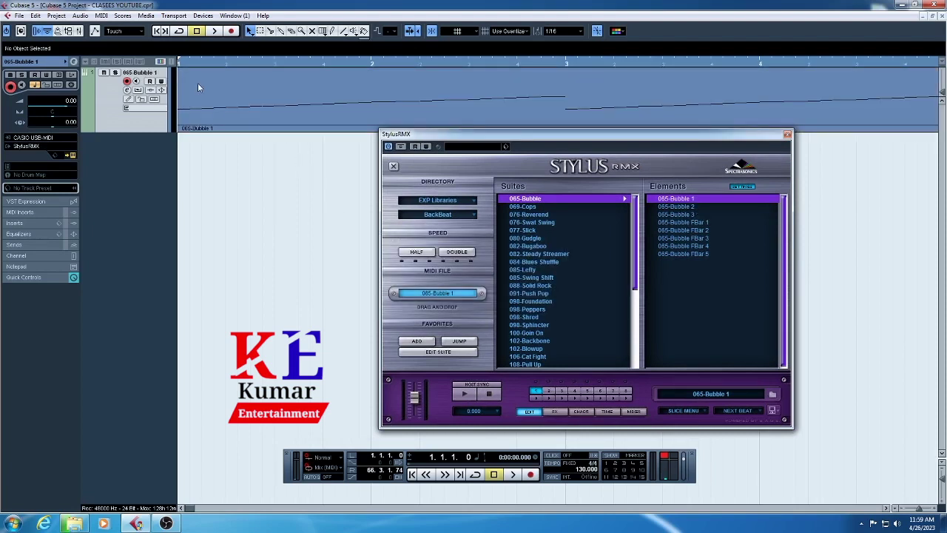
# Step: Split the 065-Bubble 1 part at bar 2 and delete everything after the split
pyautogui.press('g')
pyautogui.press('g')
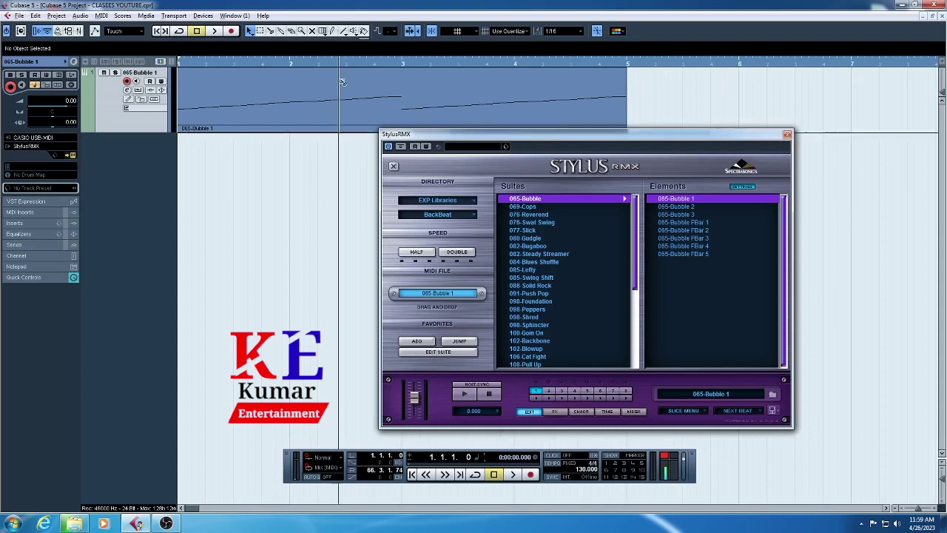
pyautogui.click(294, 86)
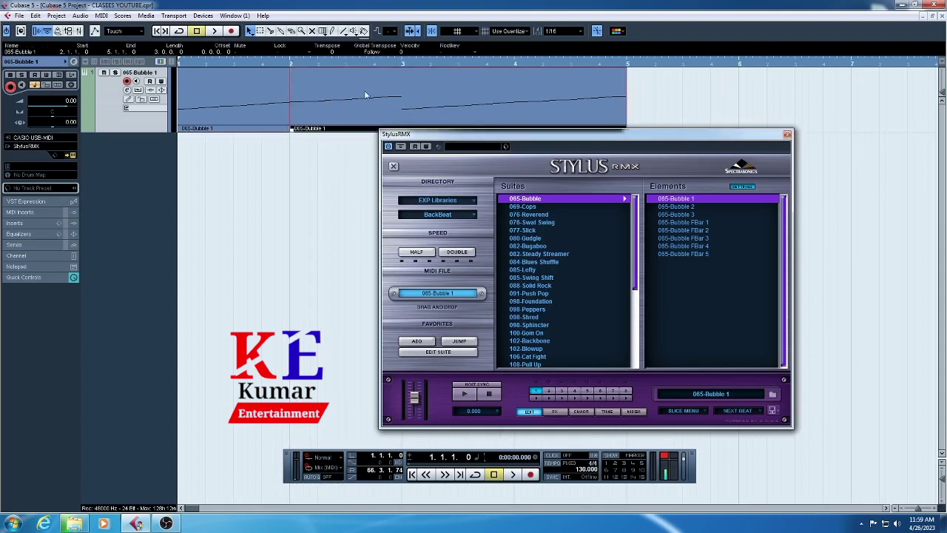
pyautogui.press('Delete')
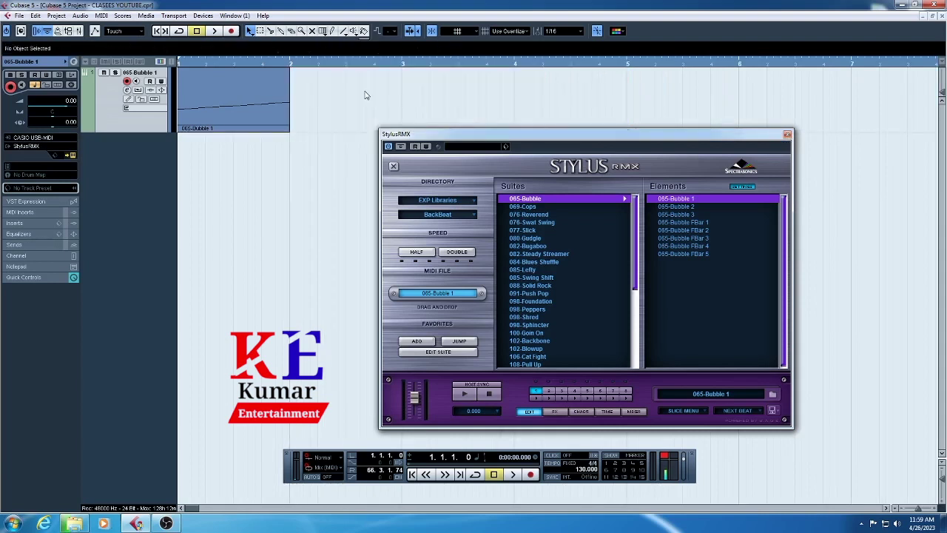
# Step: Audition the 065-Bubble 2 element in StylusRMX and keep it selected
pyautogui.click(698, 207)
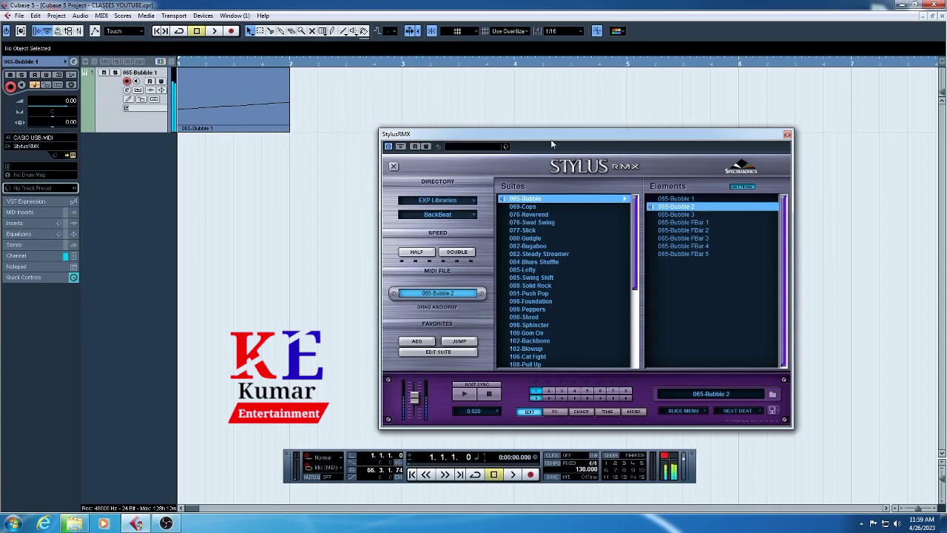
pyautogui.moveTo(552, 134); pyautogui.dragTo(622, 131)
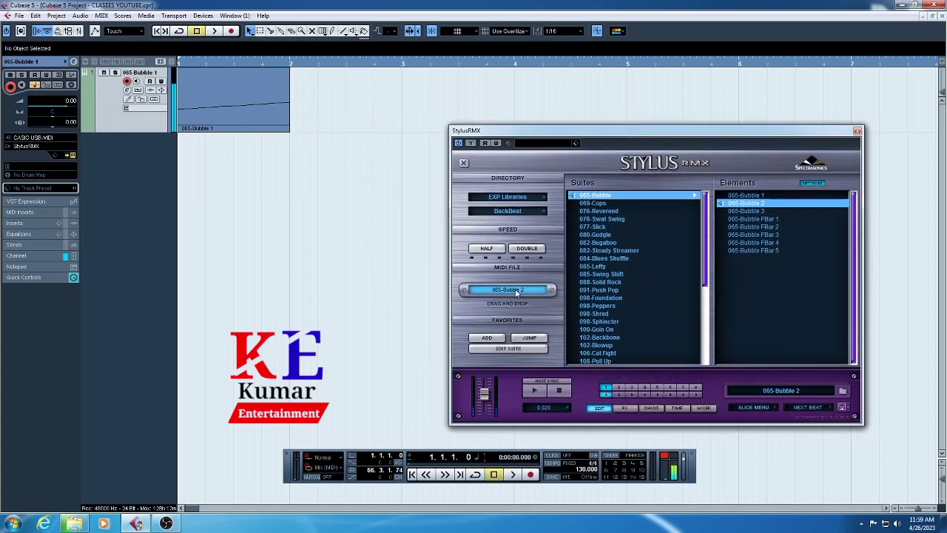
# Step: Close the StylusRMX window and give the one-bar 065-Bubble 1 part Color 4
pyautogui.click(220, 111)
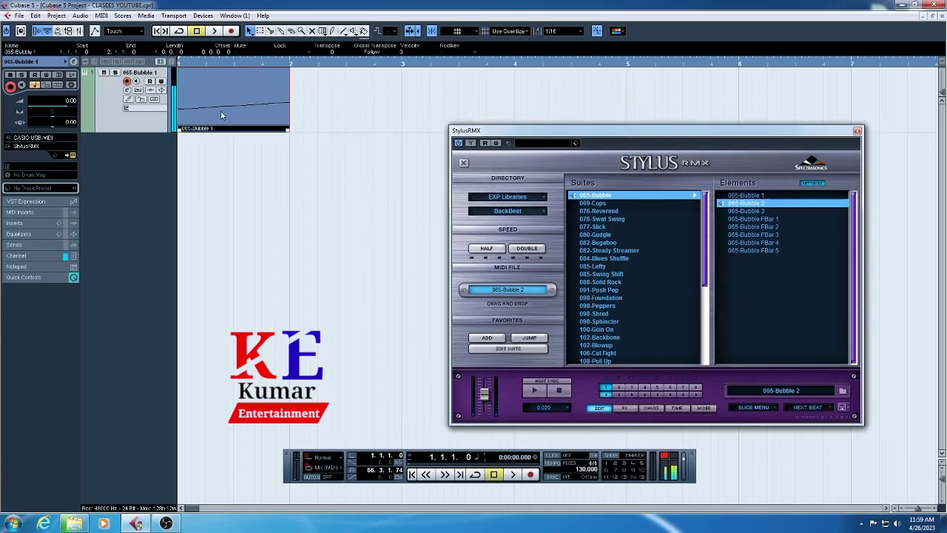
pyautogui.click(857, 133)
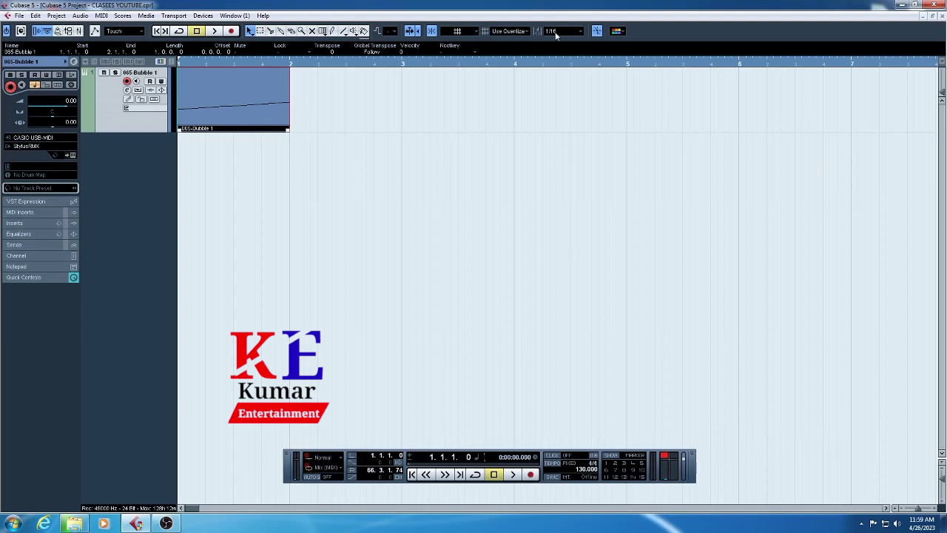
pyautogui.click(617, 31)
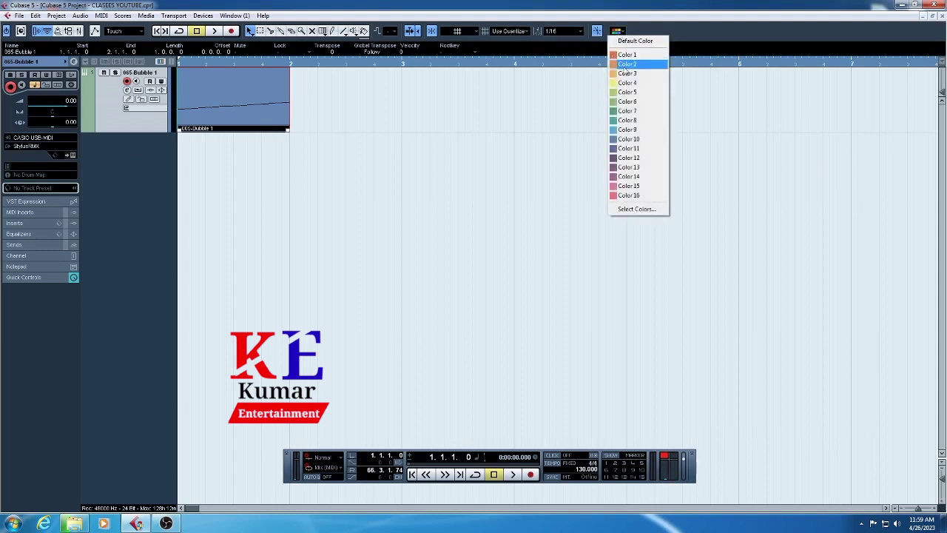
pyautogui.click(627, 83)
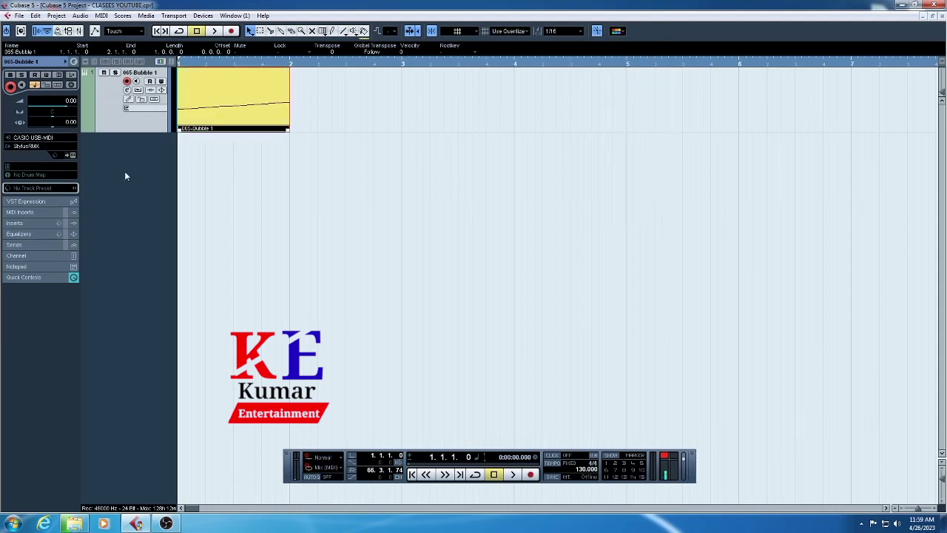
# Step: Duplicate the 065-Bubble 1 track and delete the part from the original first track
pyautogui.rightClick(116, 123)
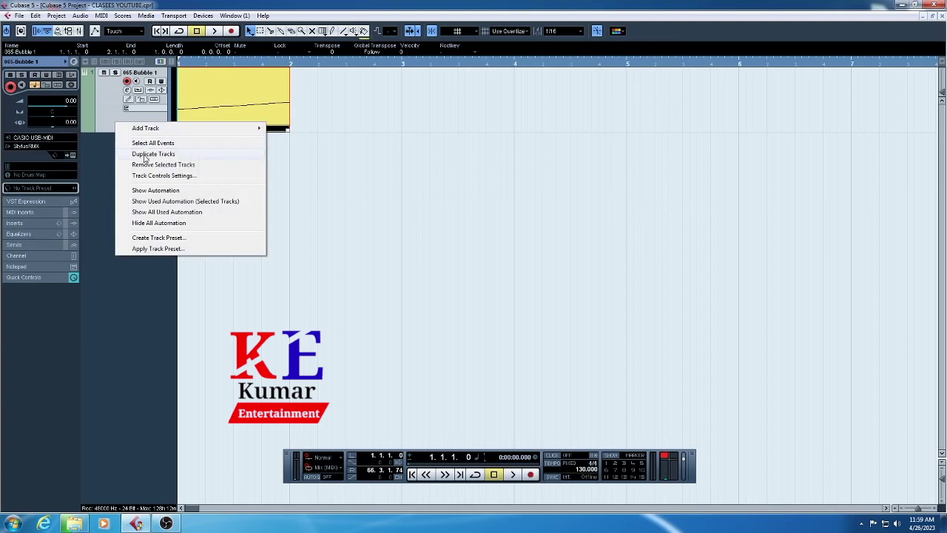
pyautogui.click(145, 154)
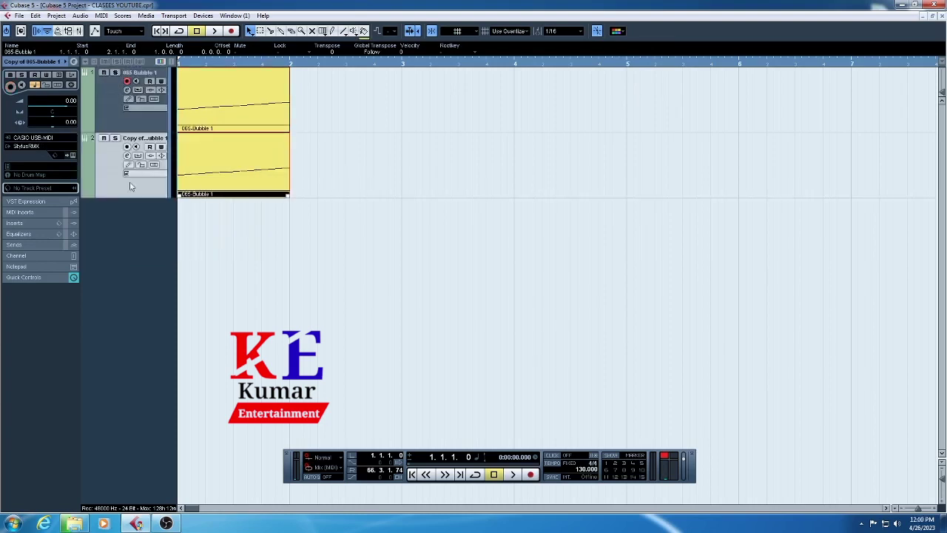
pyautogui.click(234, 126)
pyautogui.press('Delete')
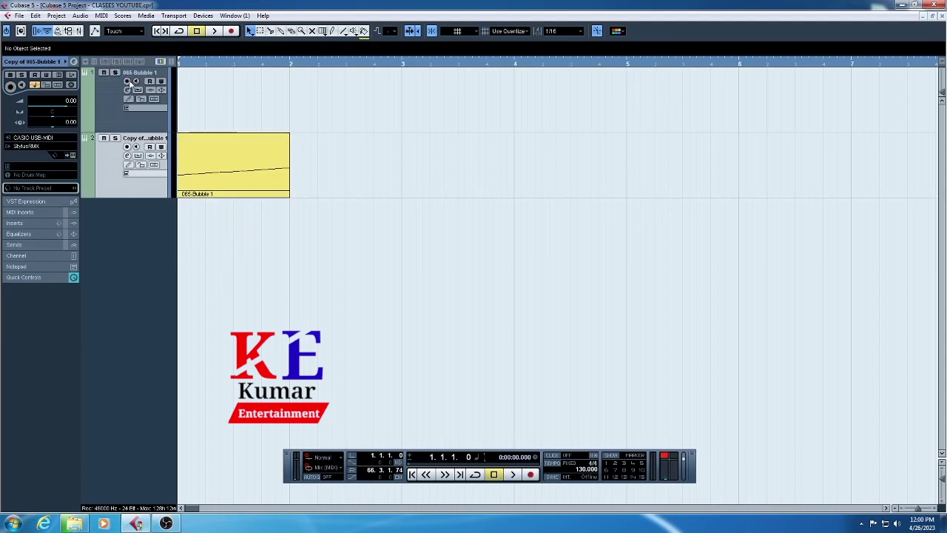
# Step: Reopen the first track's StylusRMX, place the 065-Bubble 2 MIDI file on that track at bar 2, and close the instrument window
pyautogui.click(100, 103)
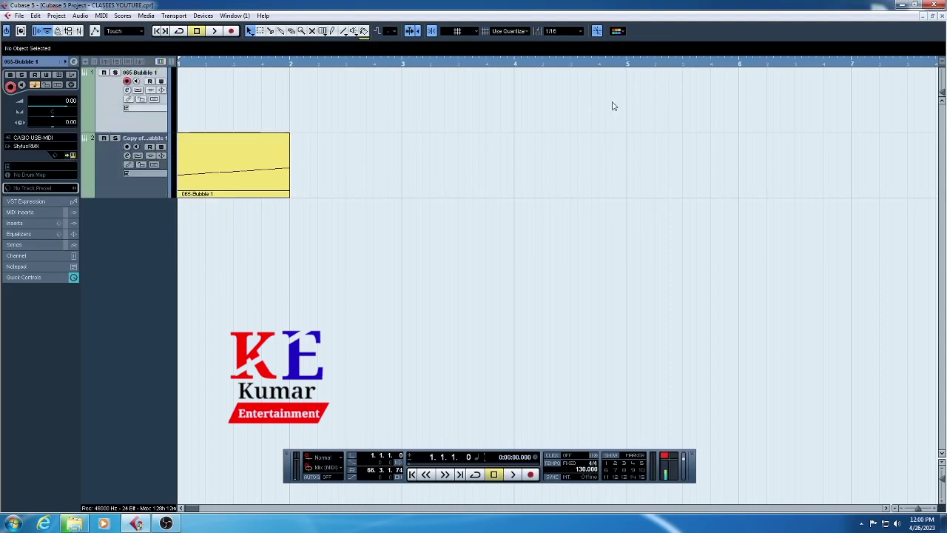
pyautogui.click(158, 129)
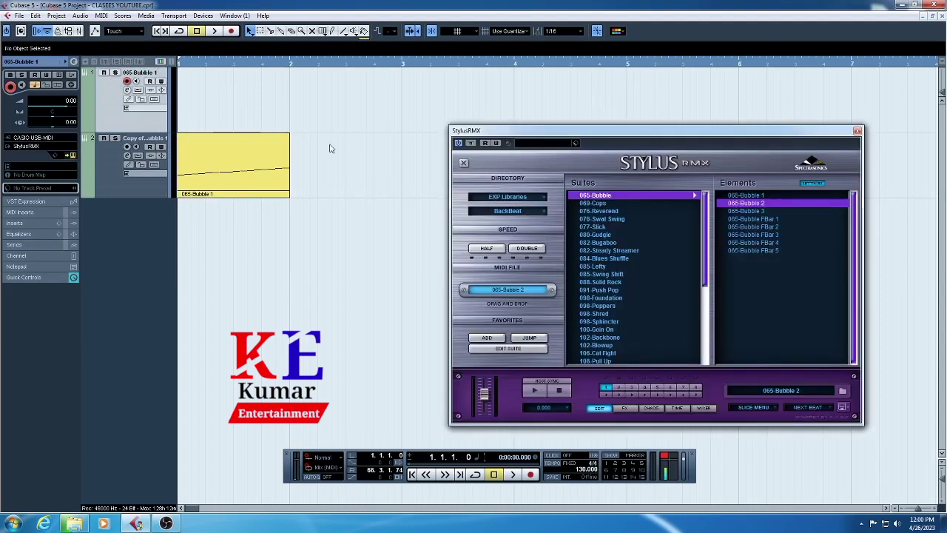
pyautogui.click(743, 212)
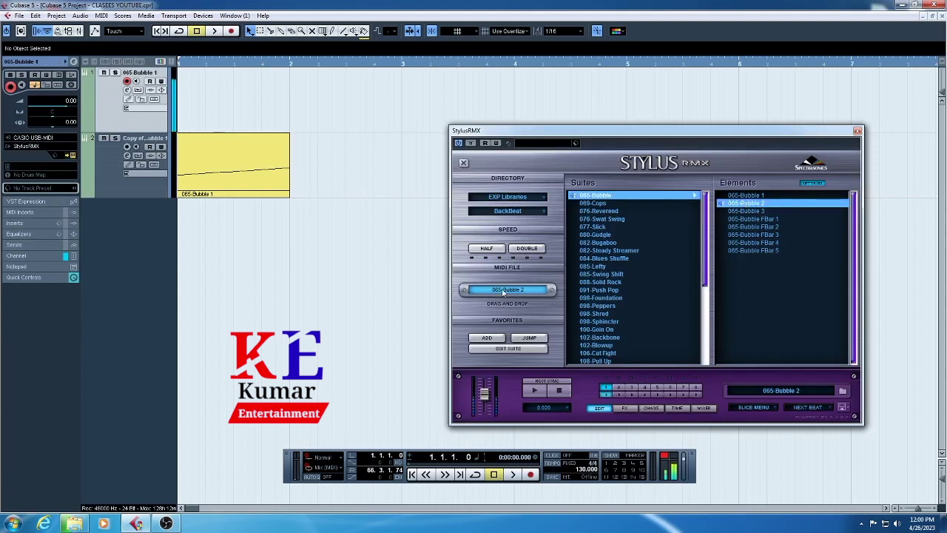
pyautogui.moveTo(503, 290); pyautogui.dragTo(294, 86)
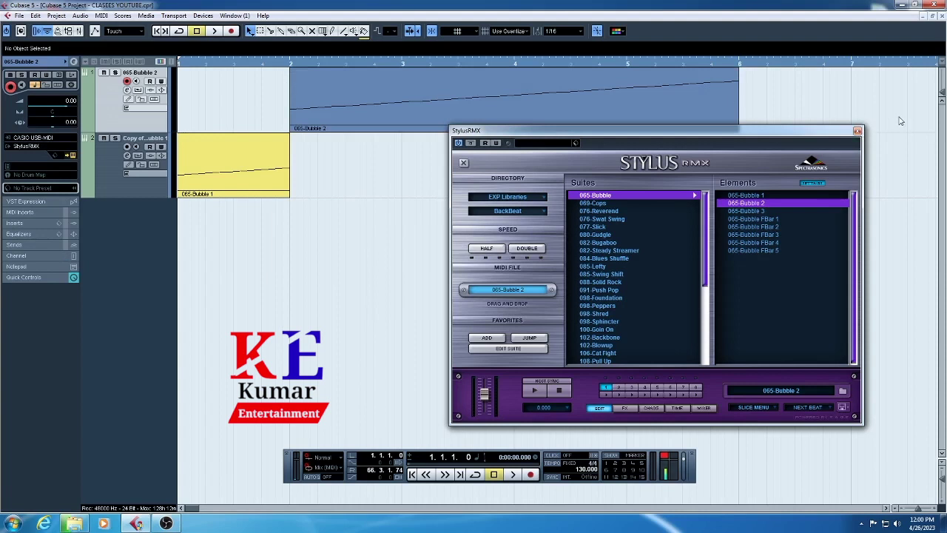
pyautogui.click(858, 131)
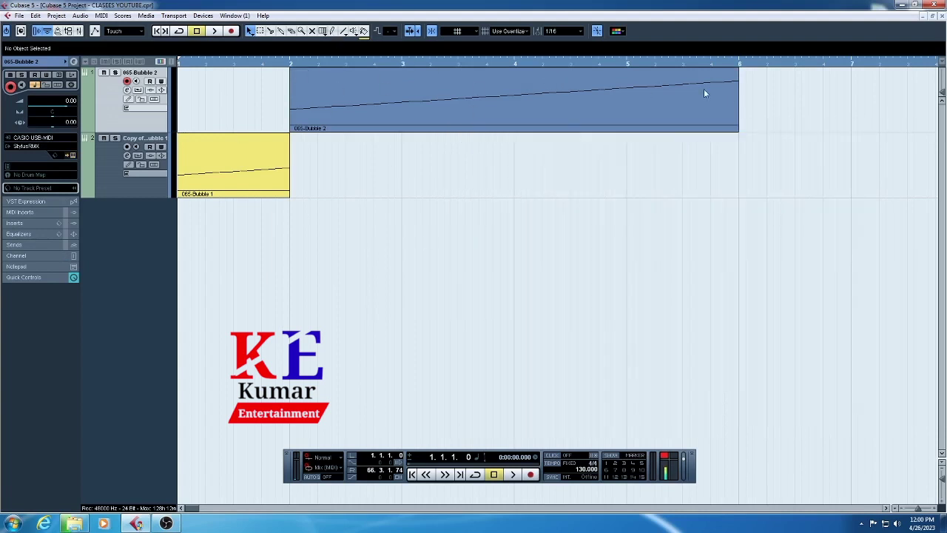
# Step: Split the 065-Bubble 2 part at bar 3, delete the rest, and give the remaining one-bar part Color 2
pyautogui.keyDown('alt'); pyautogui.click(402, 88); pyautogui.keyUp('alt')
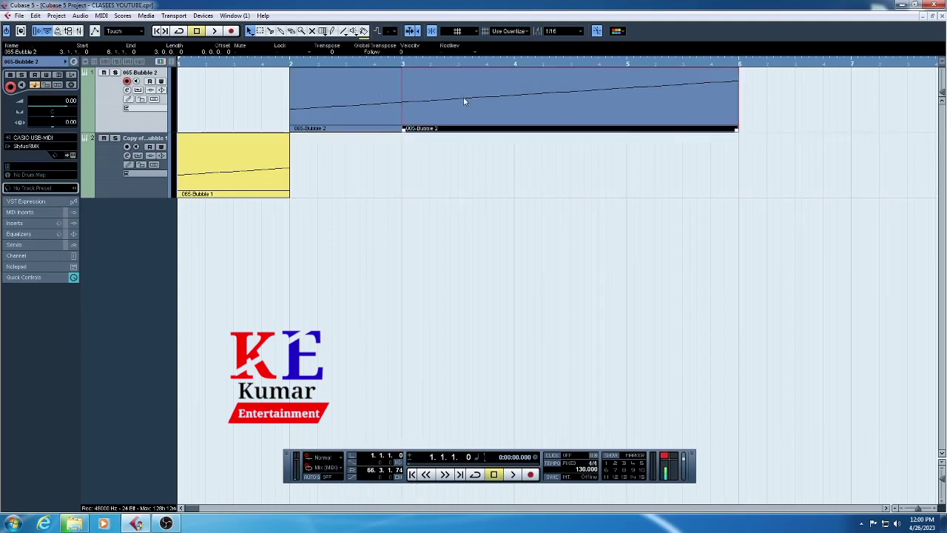
pyautogui.press('Delete')
pyautogui.click(348, 97)
pyautogui.click(624, 32)
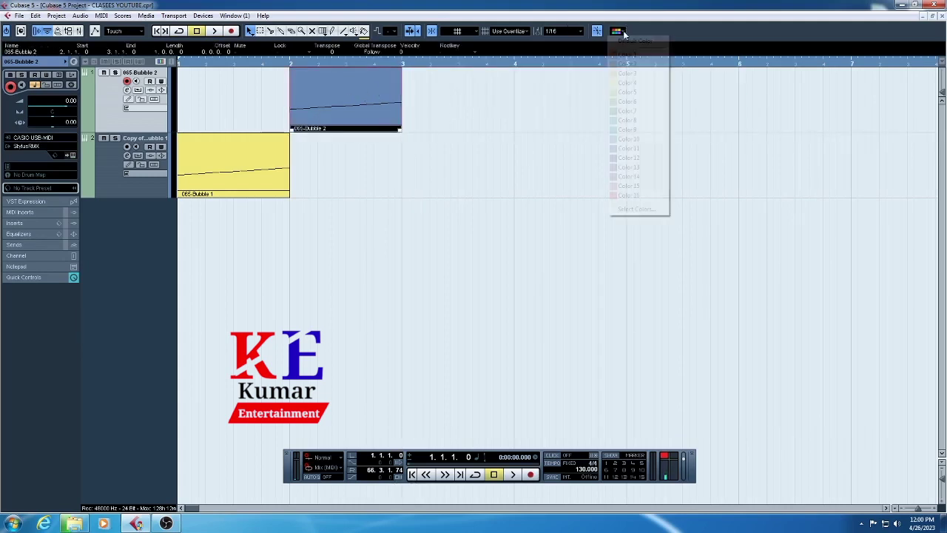
pyautogui.click(628, 66)
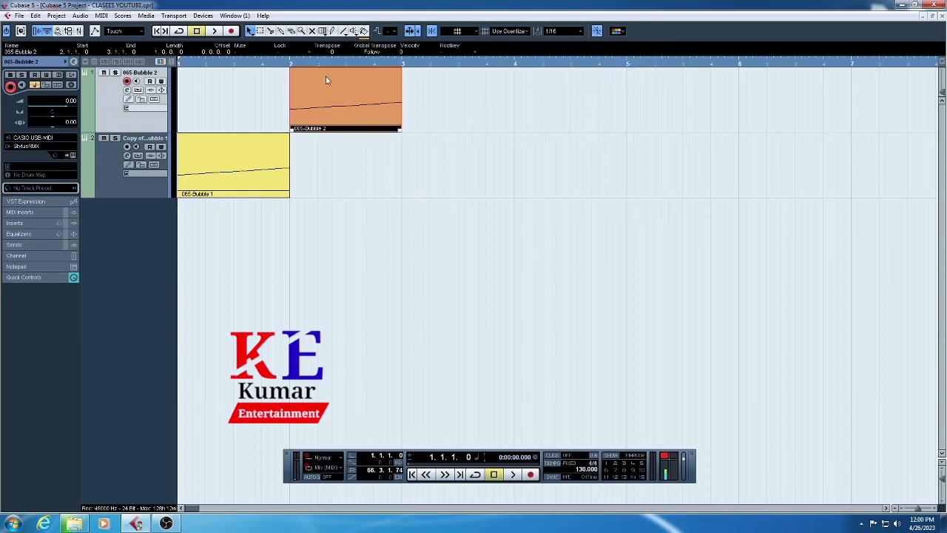
# Step: Give the 065-Bubble 1 part Color 7 and deselect it
pyautogui.click(249, 180)
pyautogui.click(618, 32)
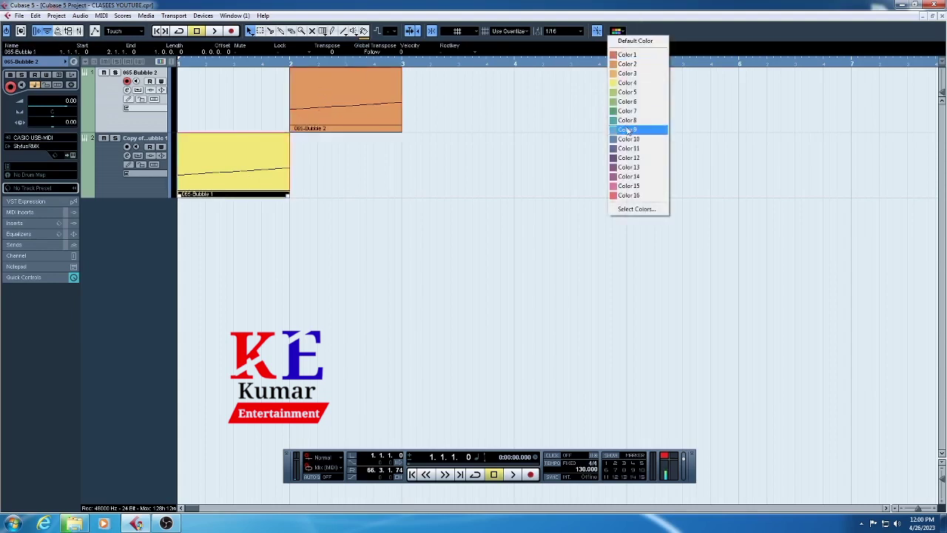
pyautogui.click(634, 111)
pyautogui.click(417, 161)
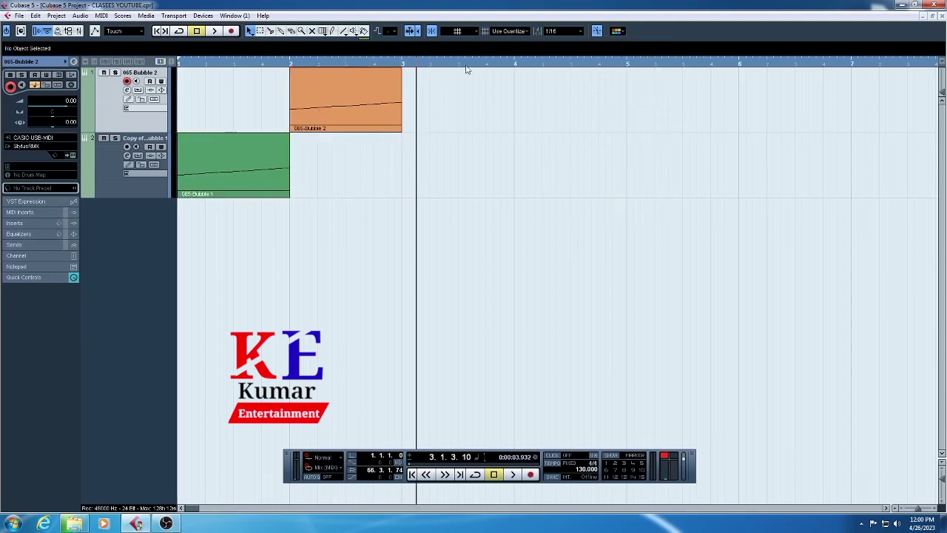
# Step: Duplicate the 065-Bubble 2 track, delete the copied part, and move the original part down onto the duplicate at bar 2
pyautogui.click(401, 64)
pyautogui.rightClick(128, 120)
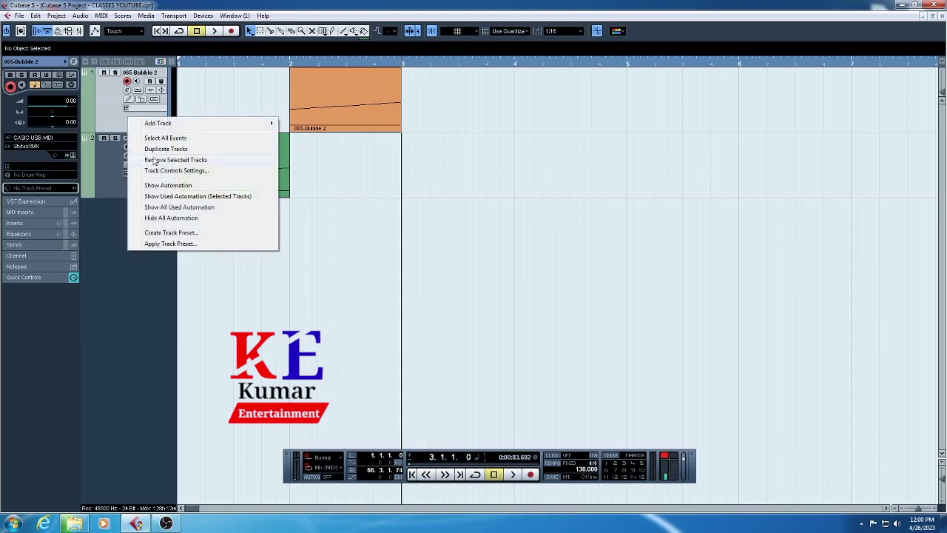
pyautogui.click(159, 146)
pyautogui.click(352, 172)
pyautogui.press('Delete')
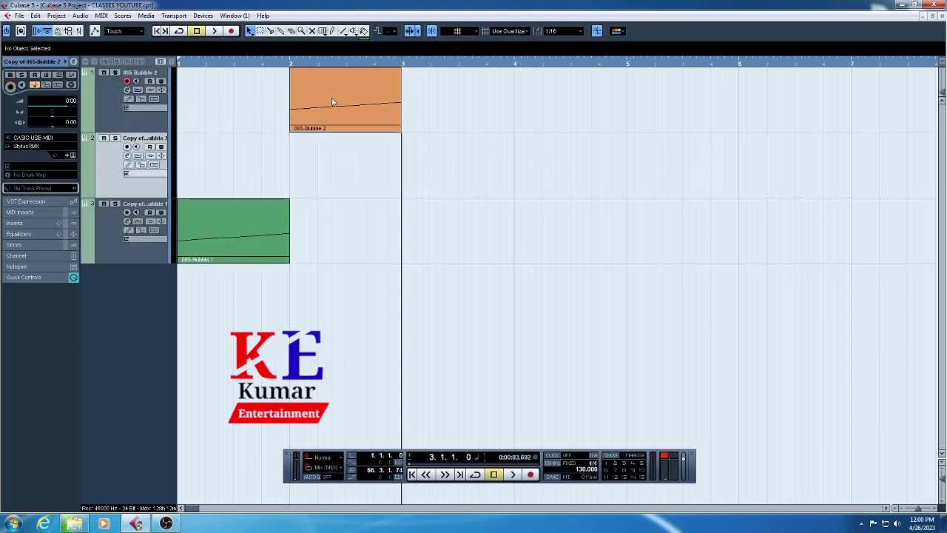
pyautogui.moveTo(334, 104); pyautogui.dragTo(334, 168)
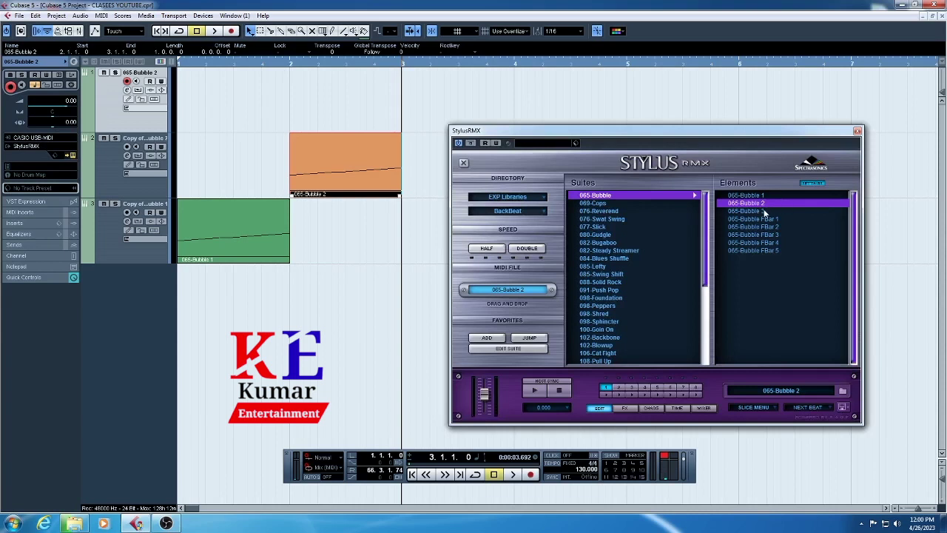
# Step: Audition the 065-Bubble 3 and FBar elements in StylusRMX and leave 065-Bubble 3 selected
pyautogui.click(765, 211)
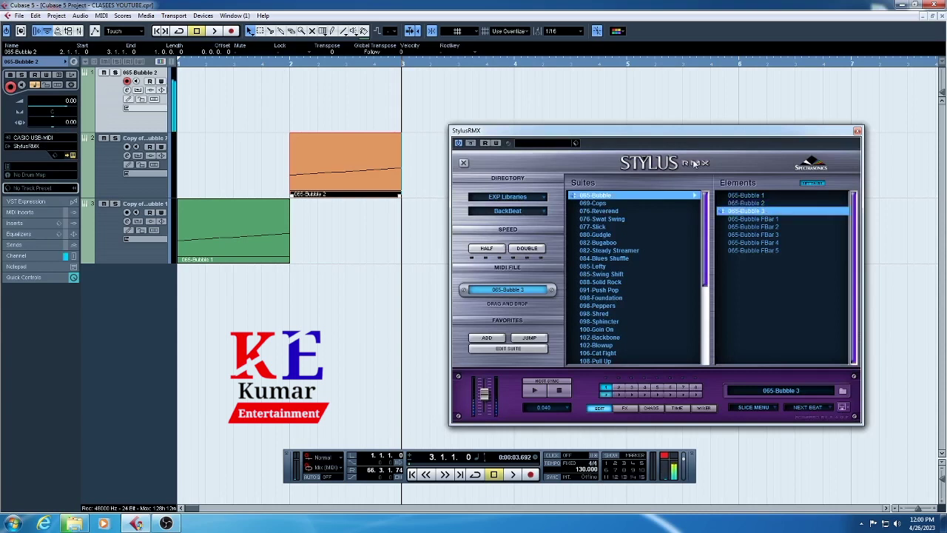
pyautogui.moveTo(690, 133); pyautogui.dragTo(675, 180)
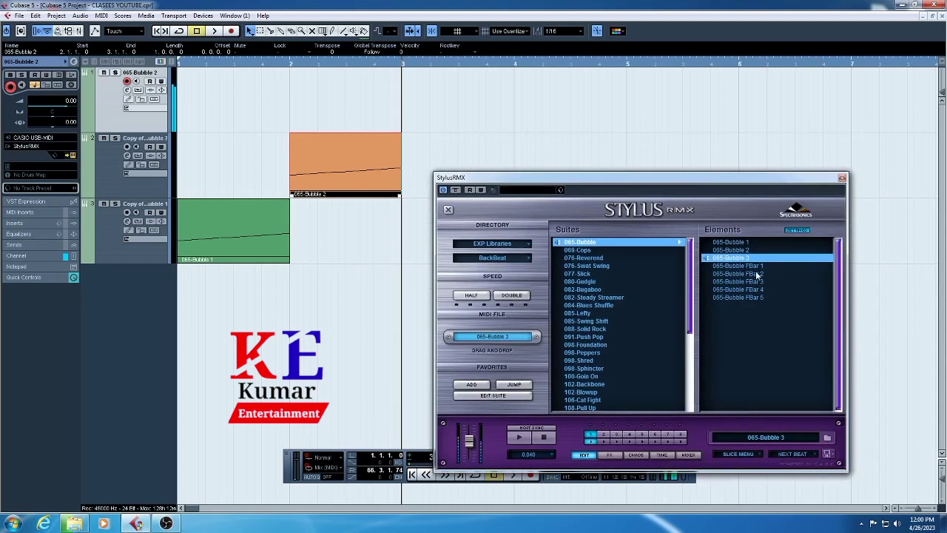
pyautogui.click(753, 267)
pyautogui.click(749, 274)
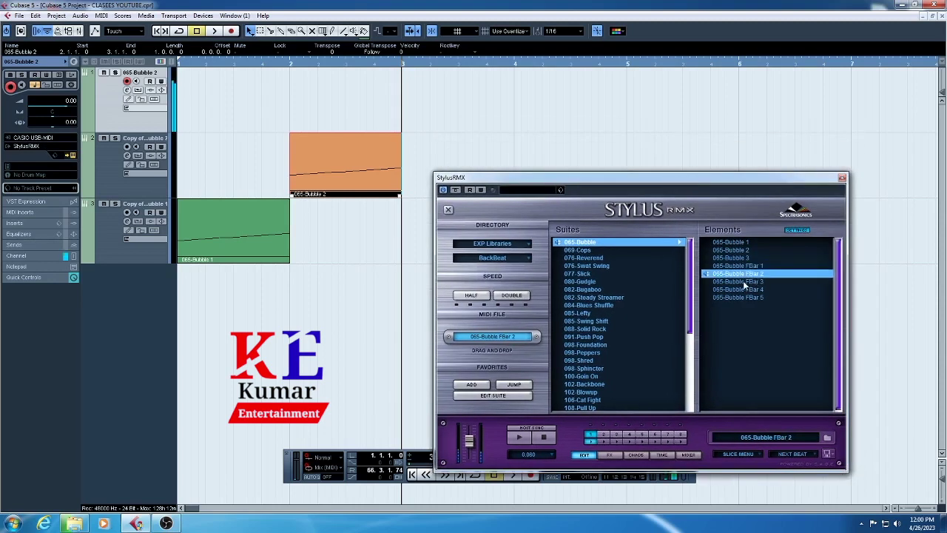
pyautogui.click(746, 282)
pyautogui.click(735, 290)
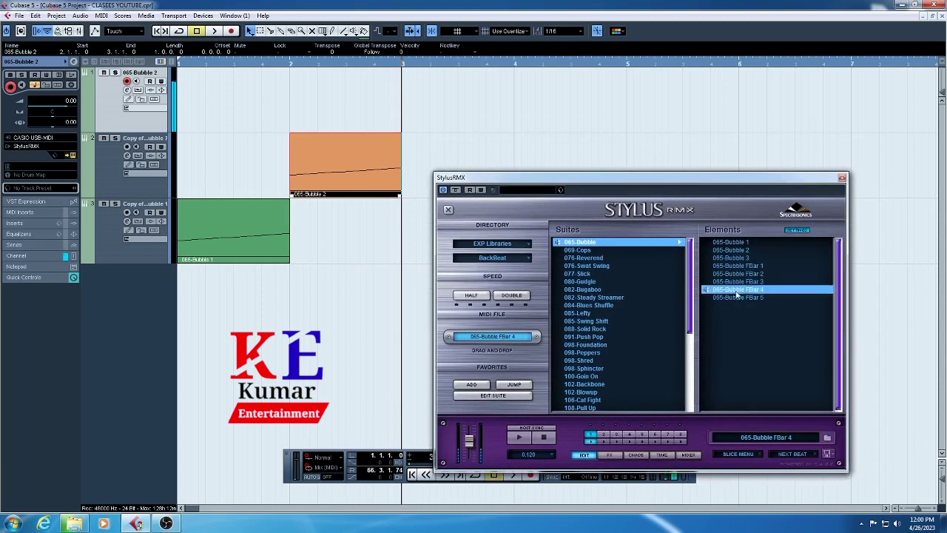
pyautogui.click(738, 283)
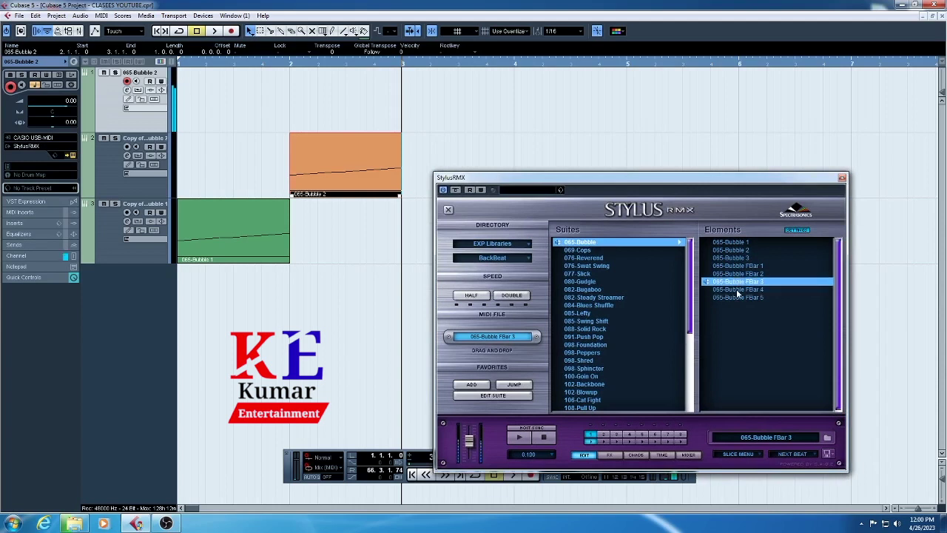
pyautogui.click(734, 297)
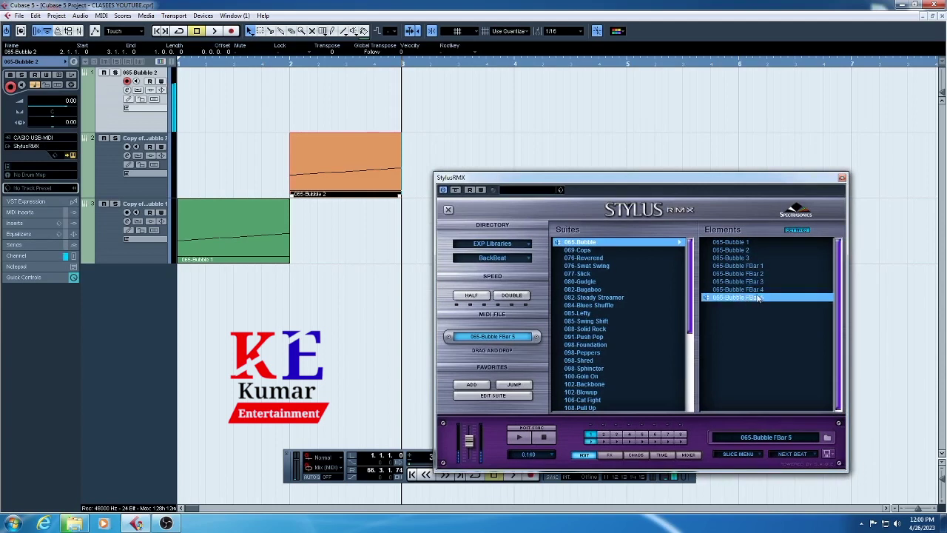
pyautogui.click(744, 291)
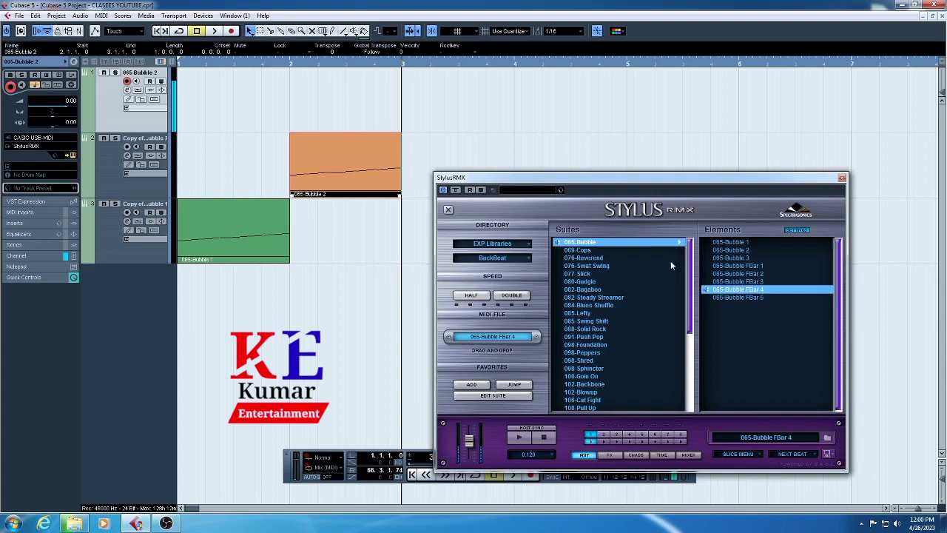
pyautogui.click(746, 259)
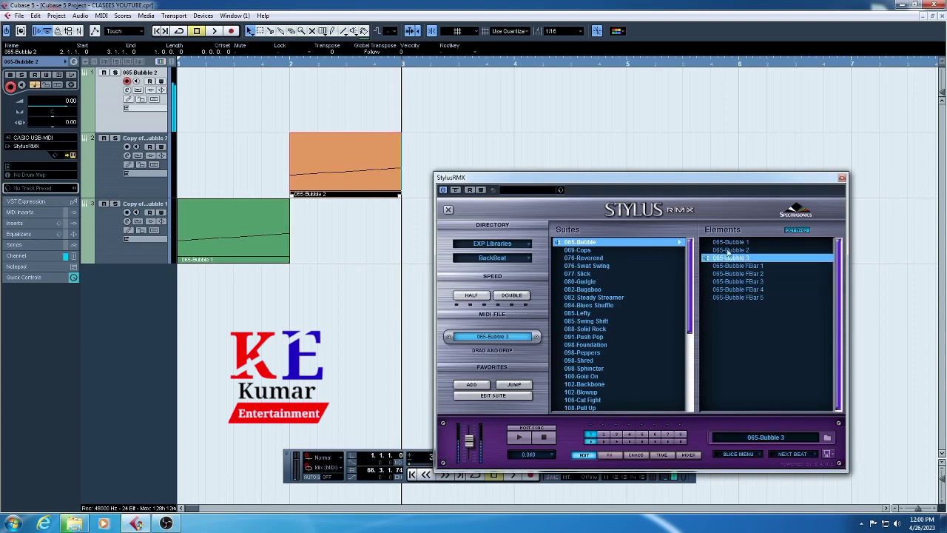
# Step: Place the 065-Bubble 3 MIDI file on the first track at bar 3, trim it to one bar, and close StylusRMX
pyautogui.moveTo(623, 179); pyautogui.dragTo(694, 173)
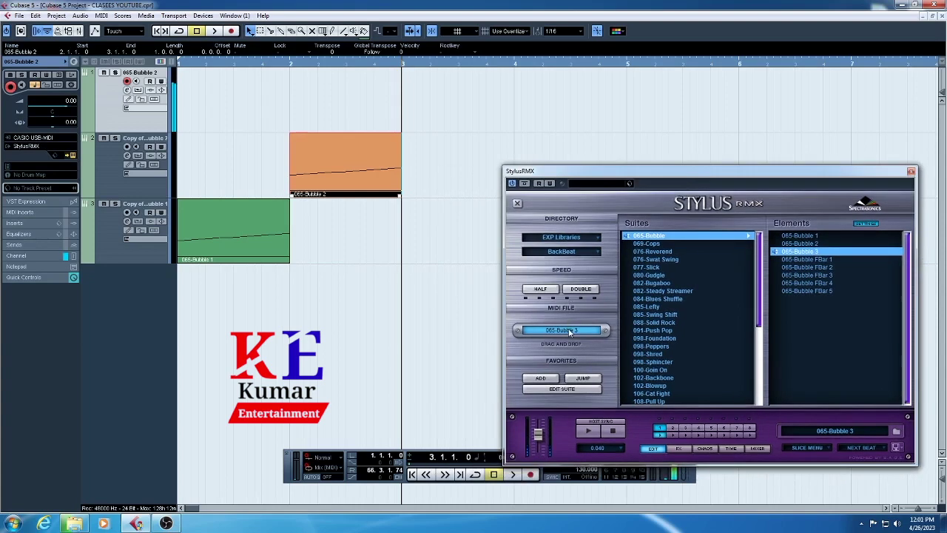
pyautogui.moveTo(570, 330); pyautogui.dragTo(417, 77)
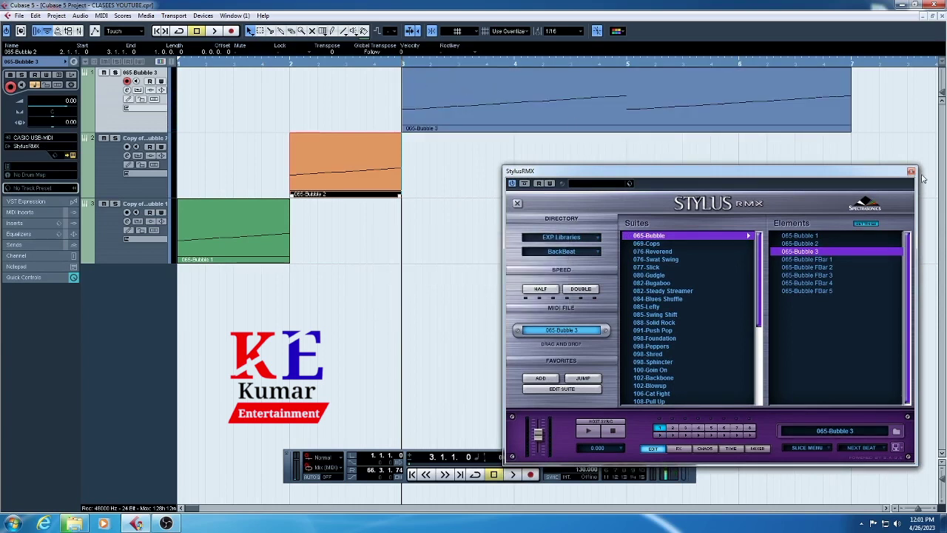
pyautogui.keyDown('alt'); pyautogui.click(521, 100); pyautogui.keyUp('alt')
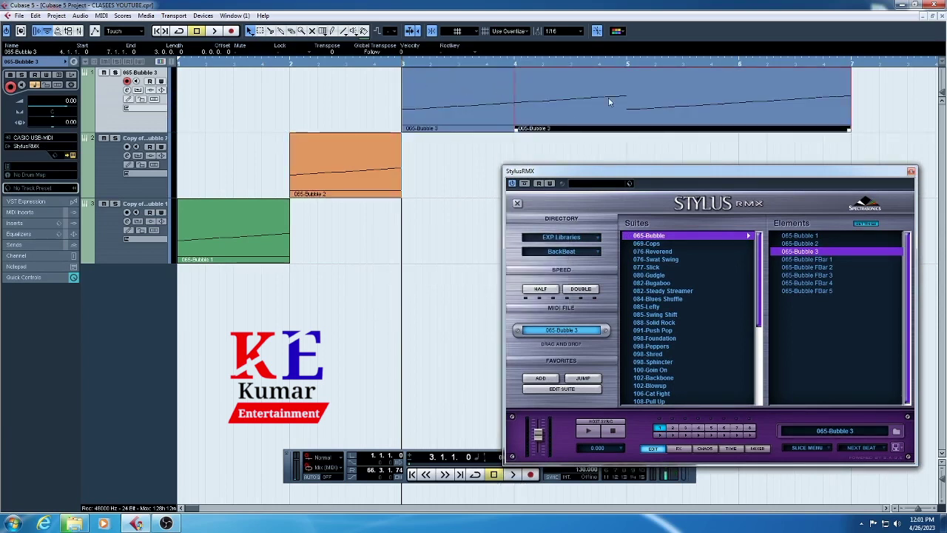
pyautogui.press('Delete')
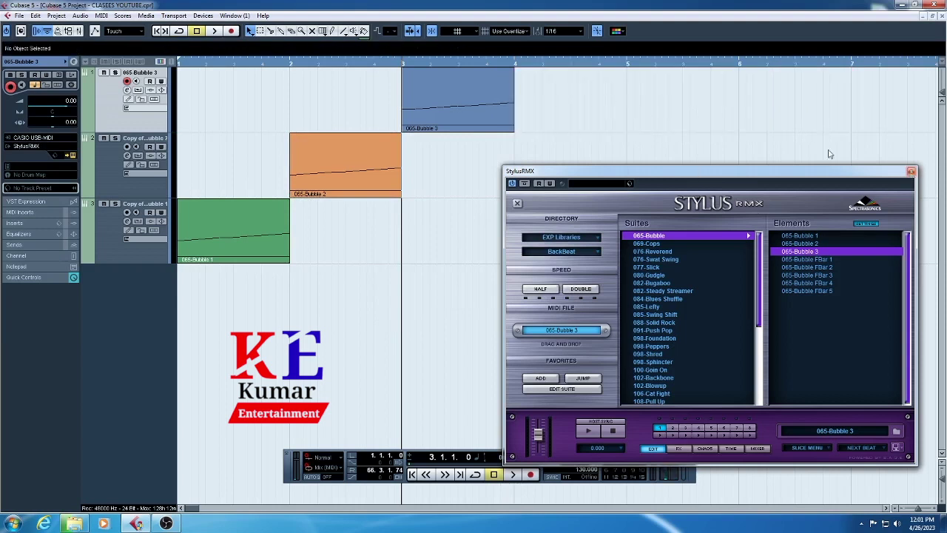
pyautogui.click(911, 170)
# Step: Move the 065-Bubble 2 and 065-Bubble 3 parts together so they start at bars 5 and 6
pyautogui.moveTo(338, 95); pyautogui.dragTo(415, 140)
pyautogui.moveTo(419, 102); pyautogui.dragTo(753, 104)
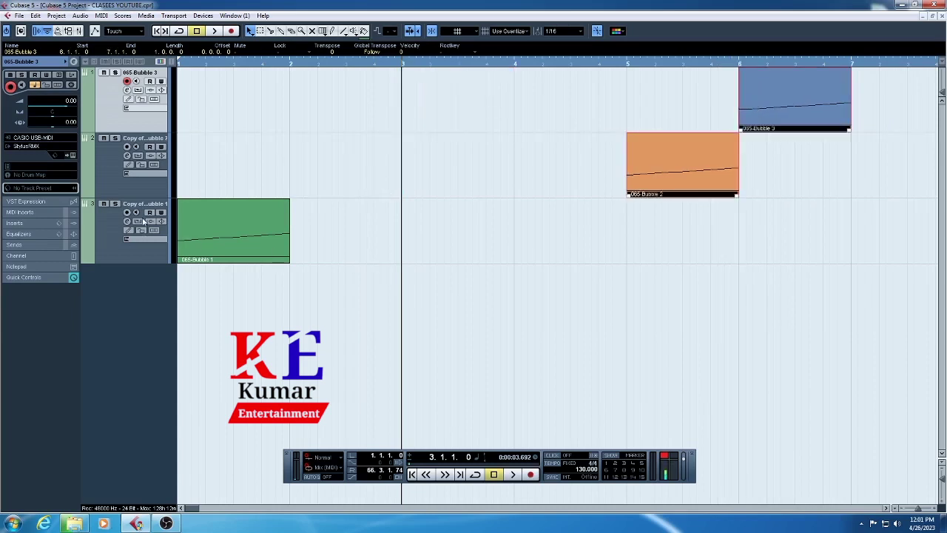
# Step: Duplicate the 065-Bubble 1 part three times to fill bars 2 to 4, and play the arrangement from the start
pyautogui.click(286, 239)
pyautogui.moveTo(191, 69); pyautogui.dragTo(162, 83)
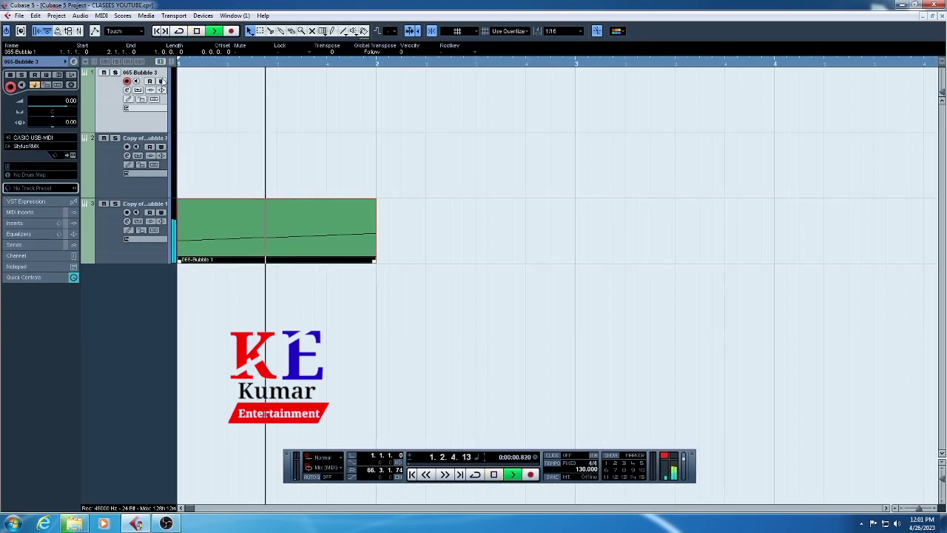
pyautogui.press('space')
pyautogui.press('g')
pyautogui.press('g')
pyautogui.press('g')
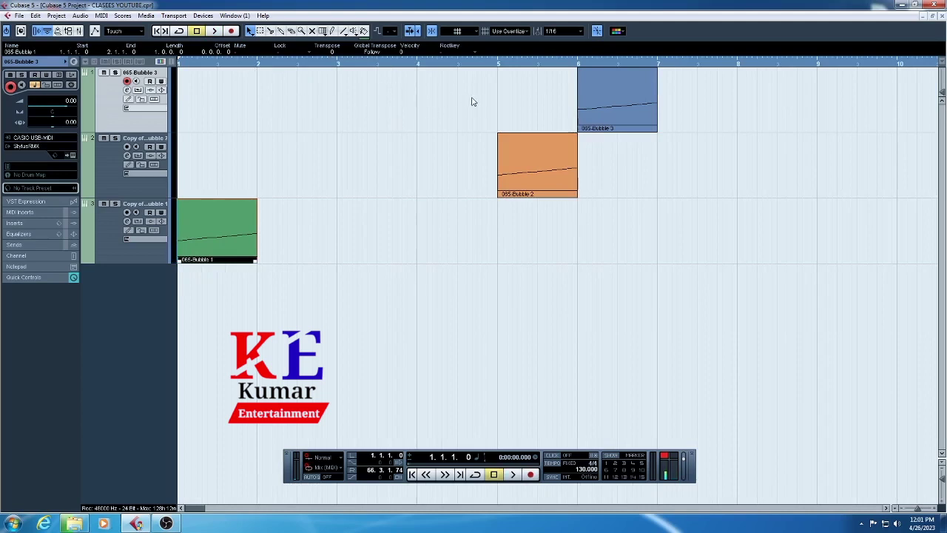
pyautogui.hotkey('ctrl', 'd')
pyautogui.hotkey('ctrl', 'd')
pyautogui.hotkey('ctrl', 'd')
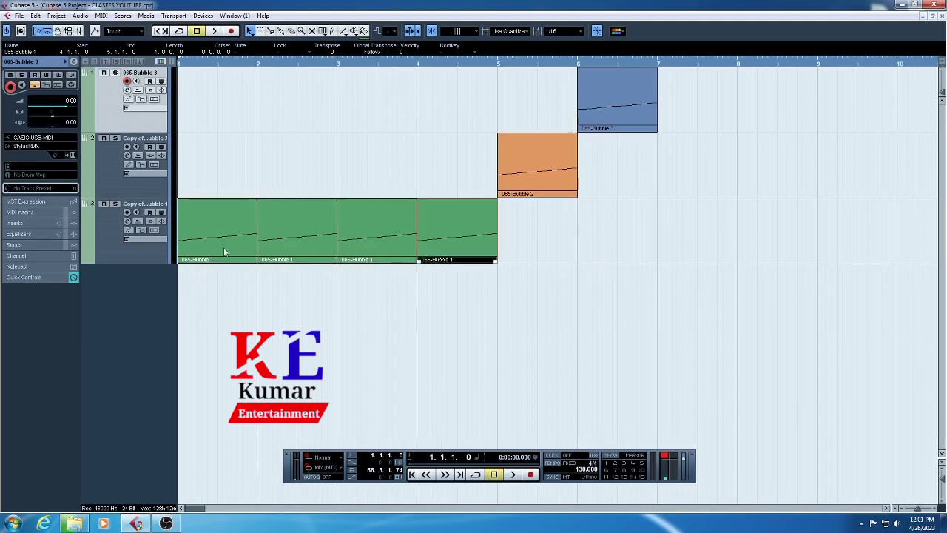
pyautogui.press('space')
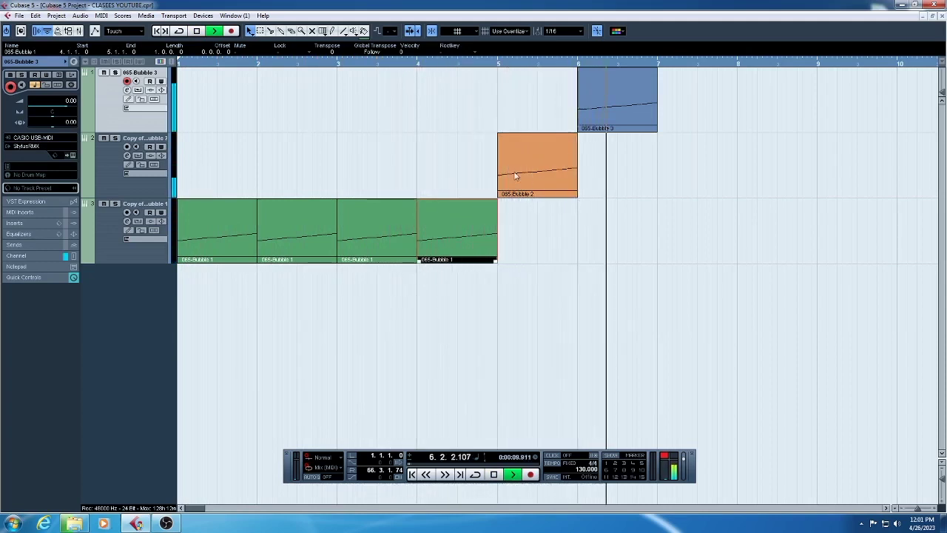
pyautogui.press('space')
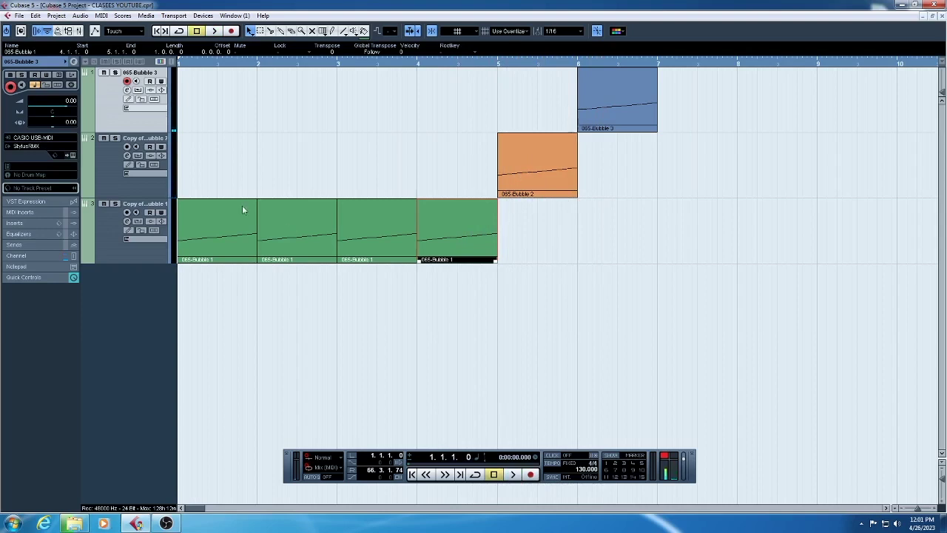